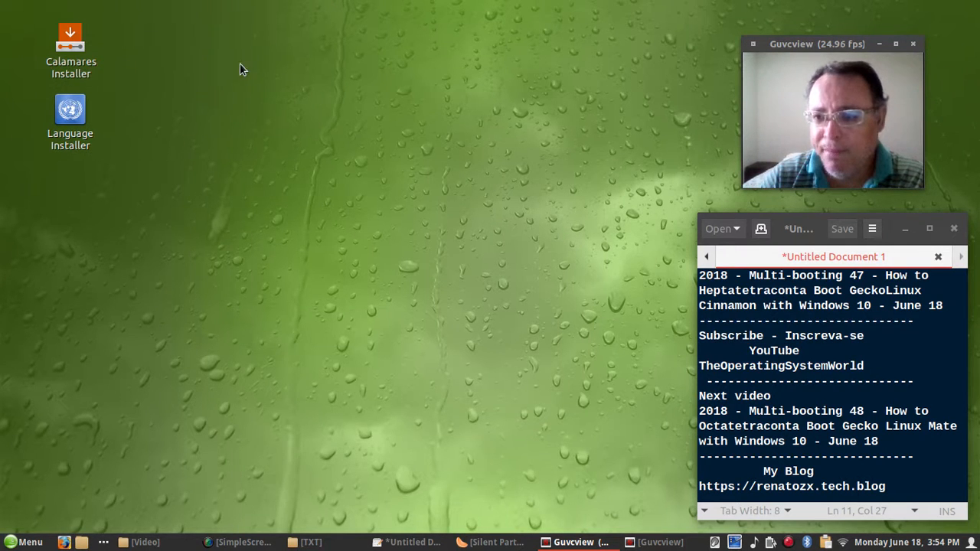
Step: Launch the Calamares installer and arrange the desktop so the installer and webcam windows sit side by side, with the text notes out of the way
double_click(67, 41)
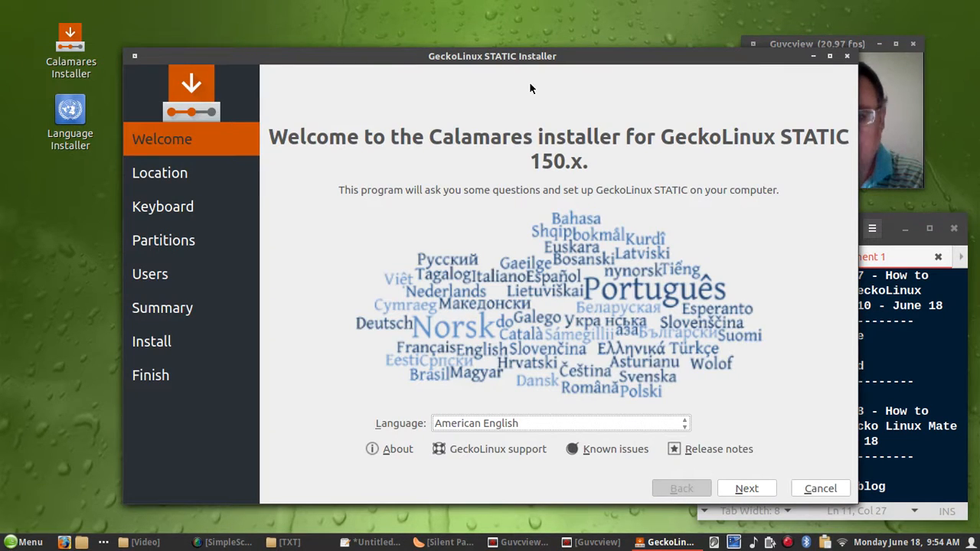
drag(513, 55, 406, 53)
click(905, 232)
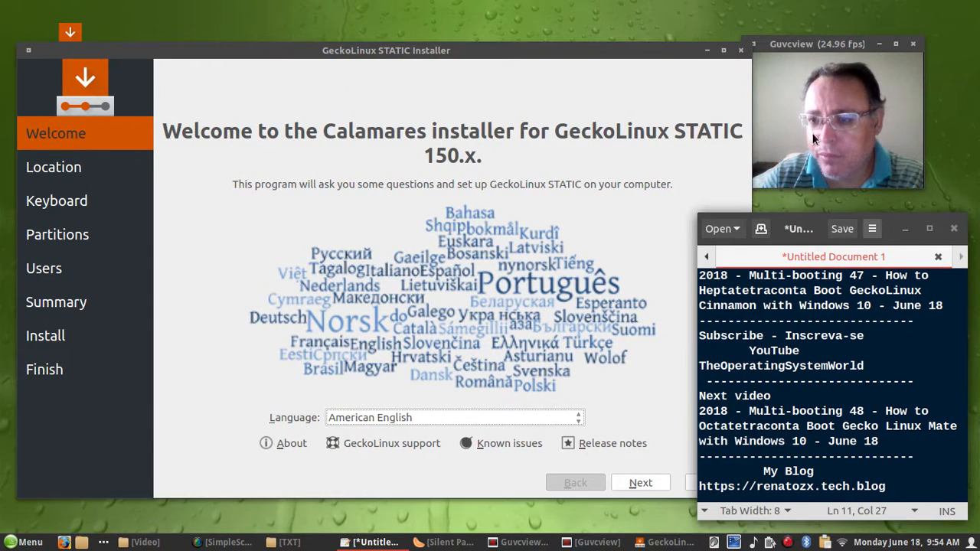
click(929, 228)
drag(806, 44, 847, 45)
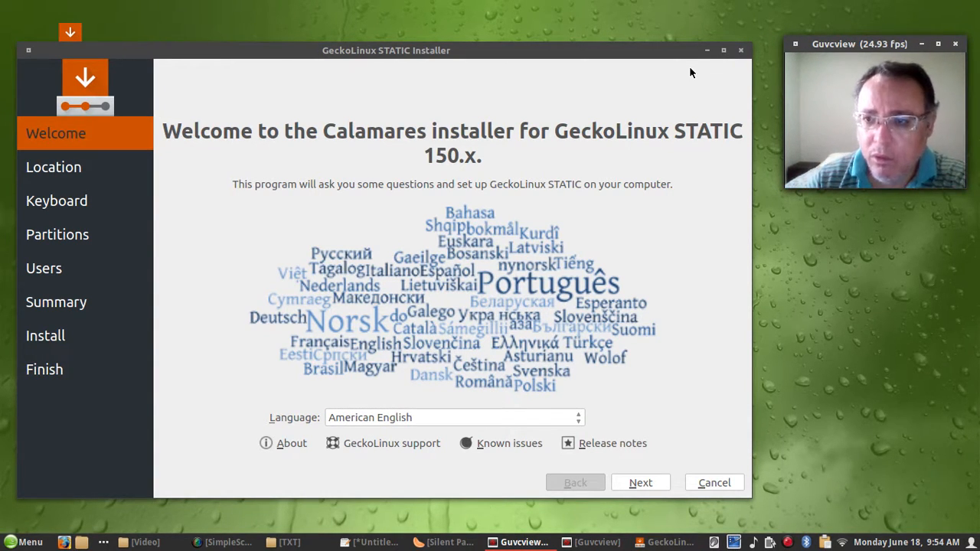
Step: Accept American English, the America/New York time zone and the default English (US) keyboard layout, and proceed to the partitioning stage
click(656, 480)
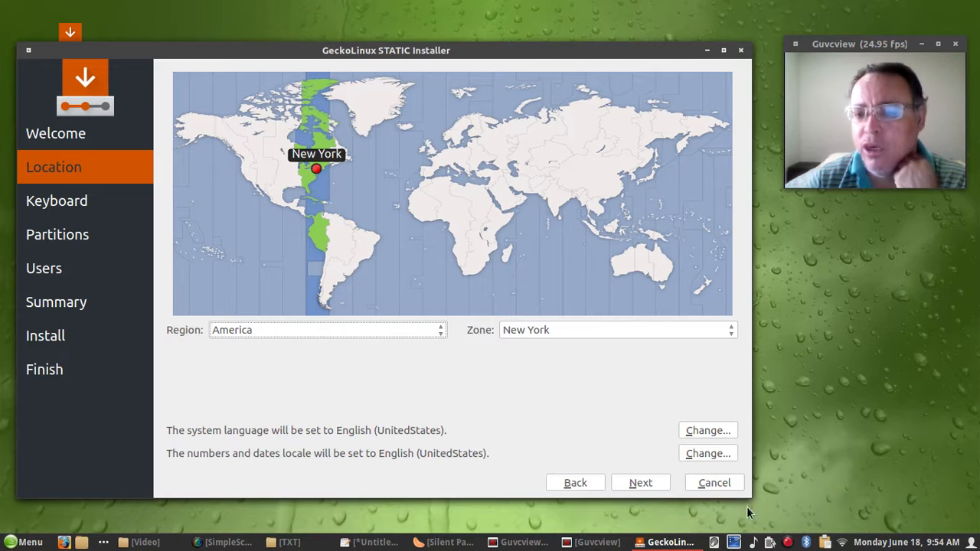
click(643, 487)
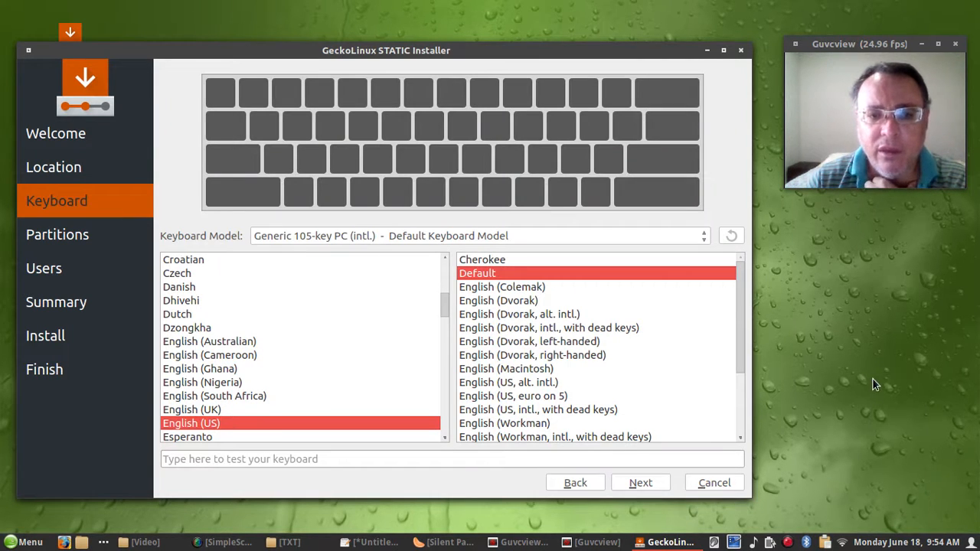
click(641, 481)
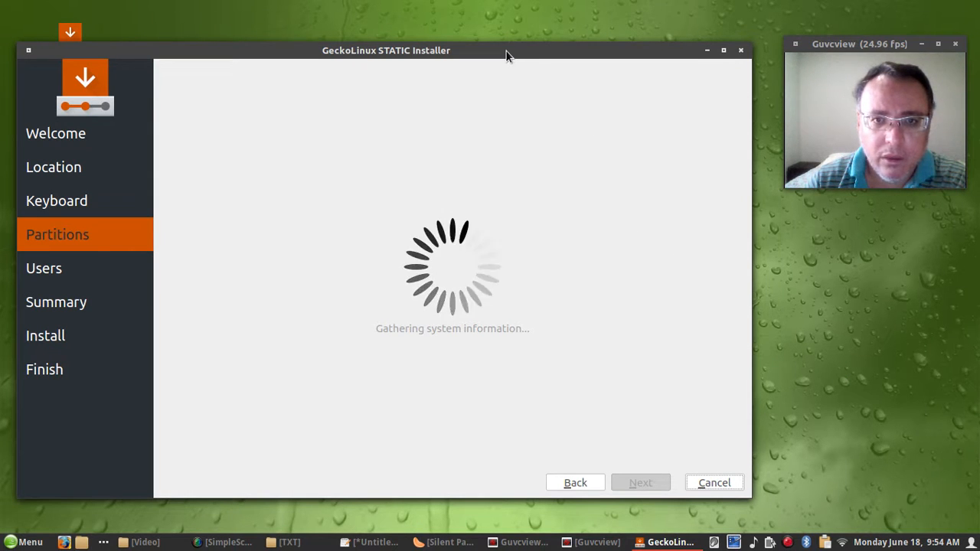
drag(505, 51, 507, 77)
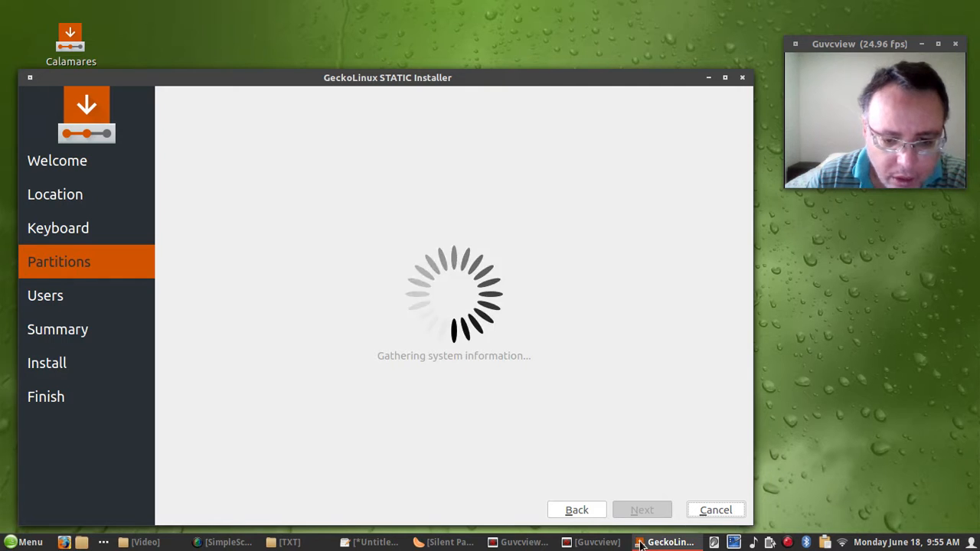
Step: Switch to the music player, get Basement Floor playing, and return to the installer
click(440, 544)
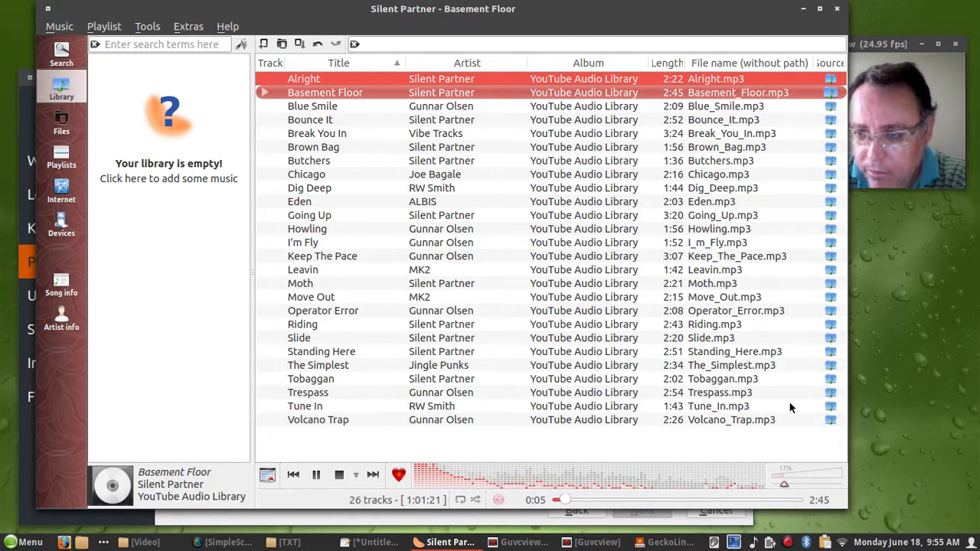
click(801, 10)
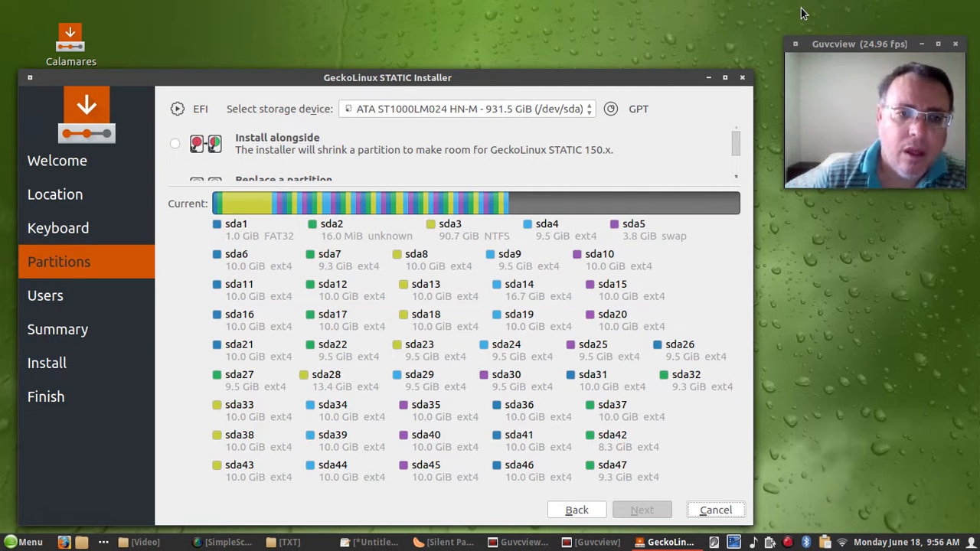
Step: Maximize the installer and proceed with manual partitioning of the 931.5 GiB disk /dev/sda
click(726, 78)
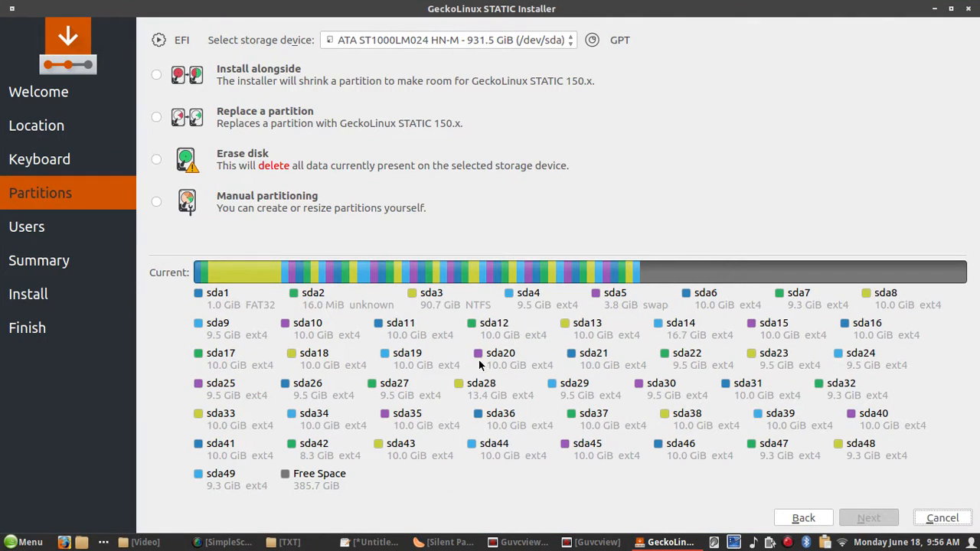
right_click(523, 545)
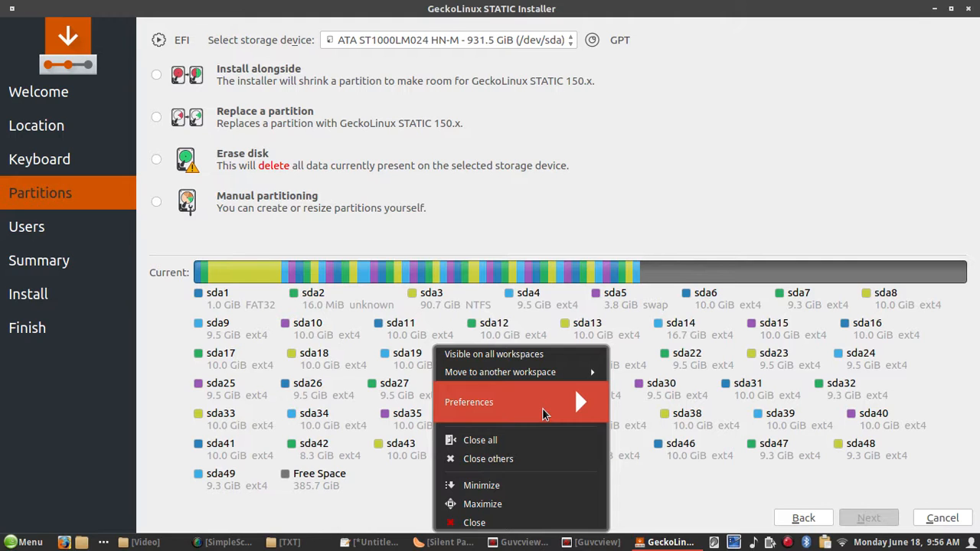
click(357, 514)
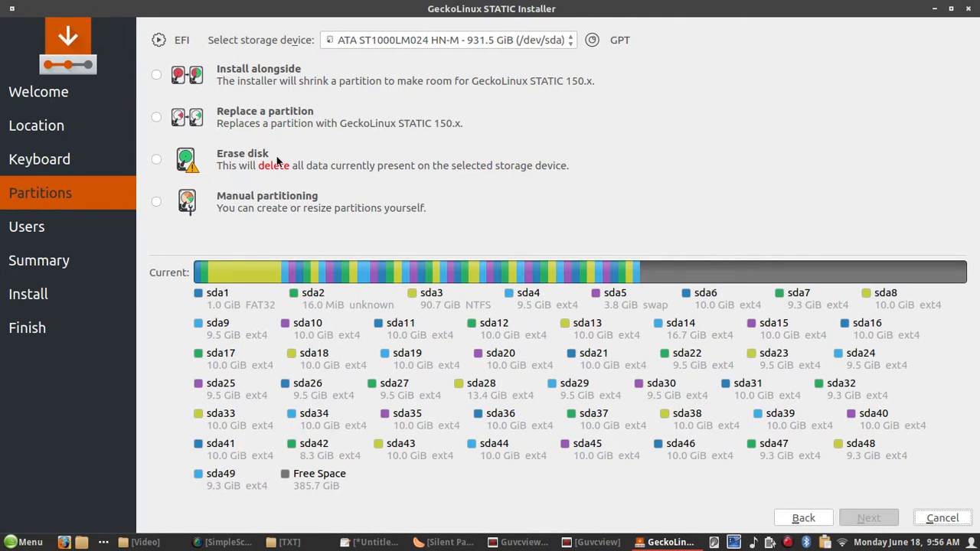
click(162, 202)
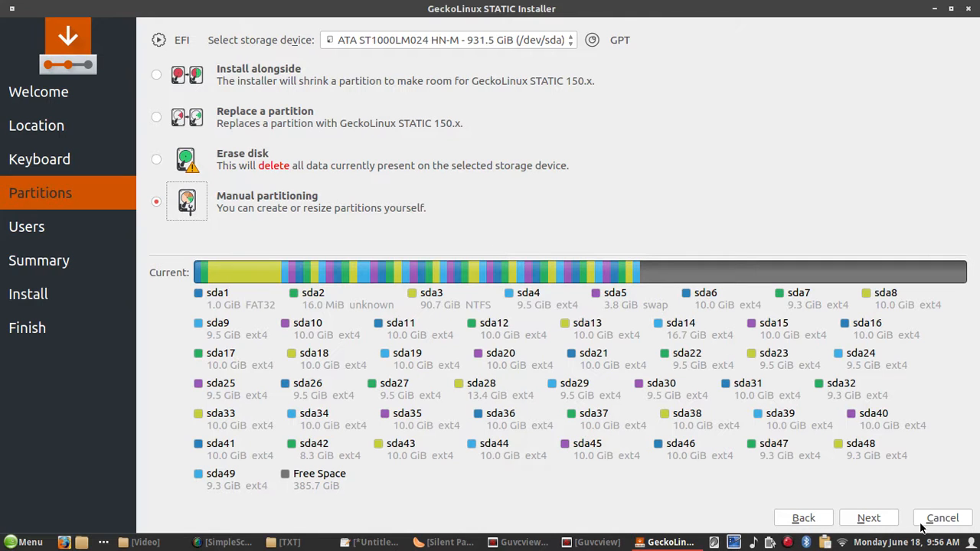
click(867, 518)
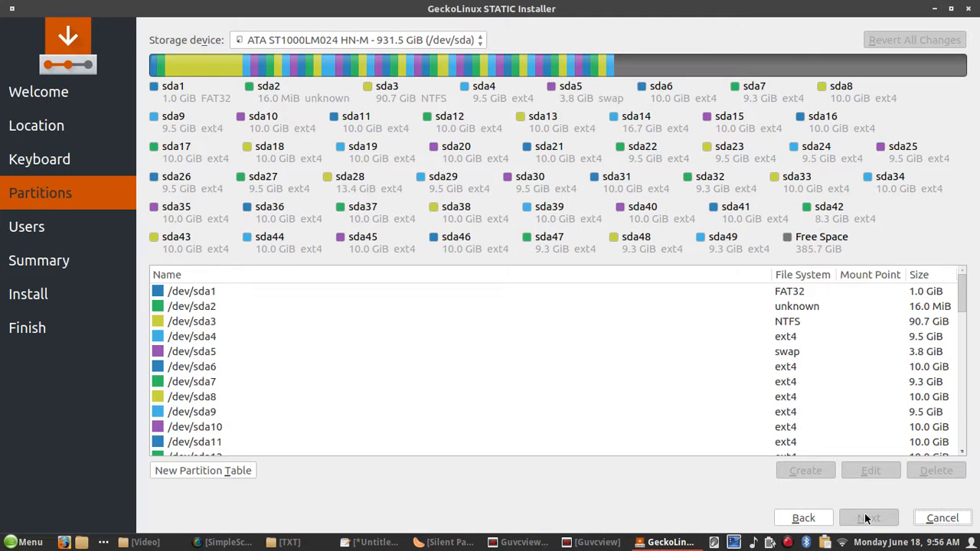
Step: Assign the mount point /boot/efi to the FAT32 partition /dev/sda1, keeping its content
click(201, 295)
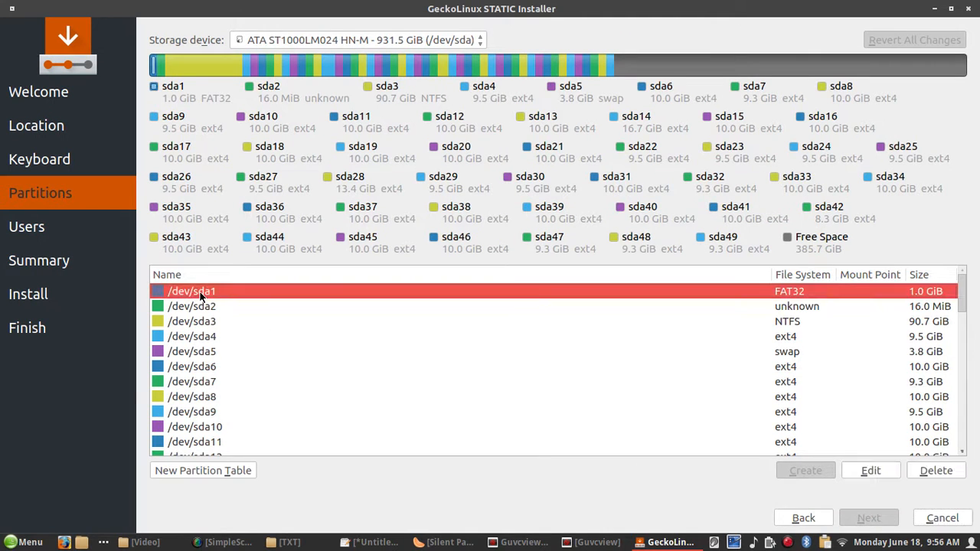
double_click(591, 291)
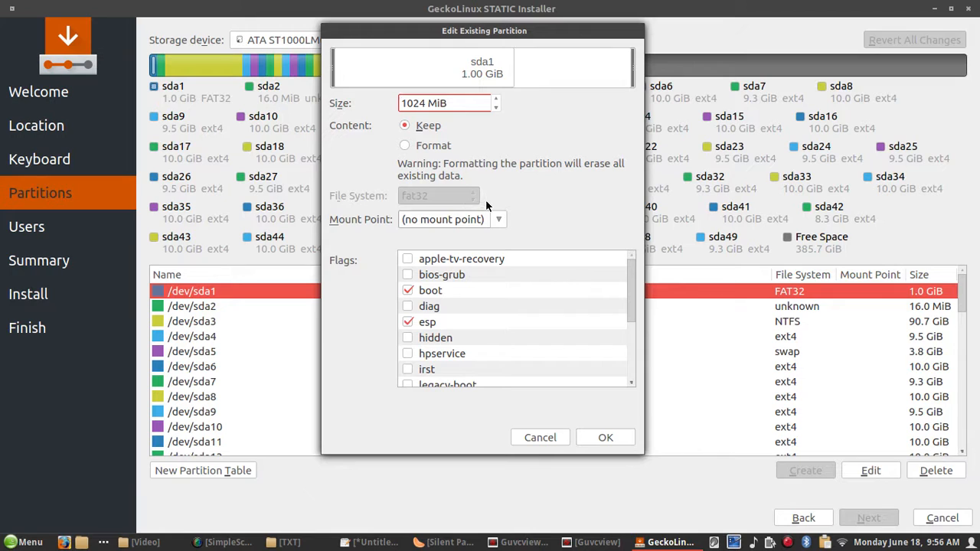
click(499, 220)
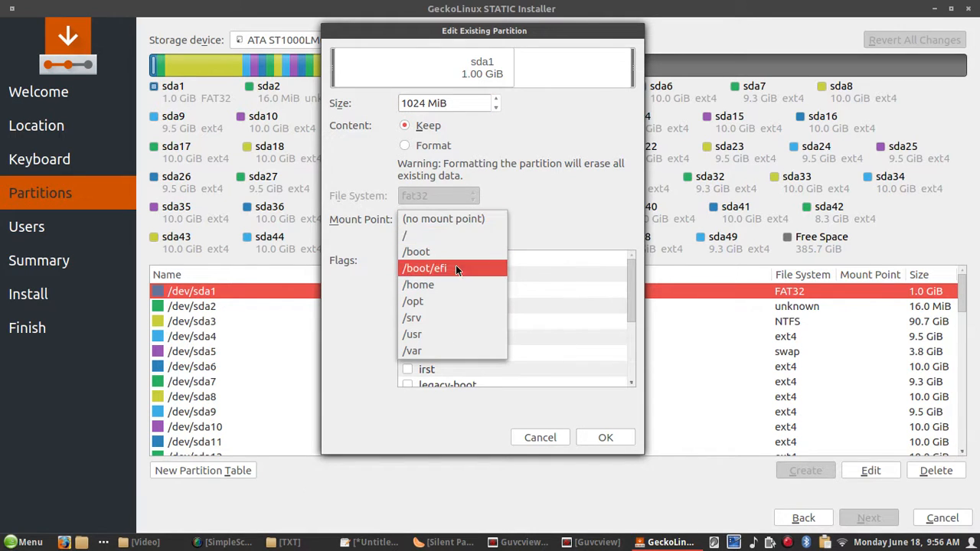
click(485, 268)
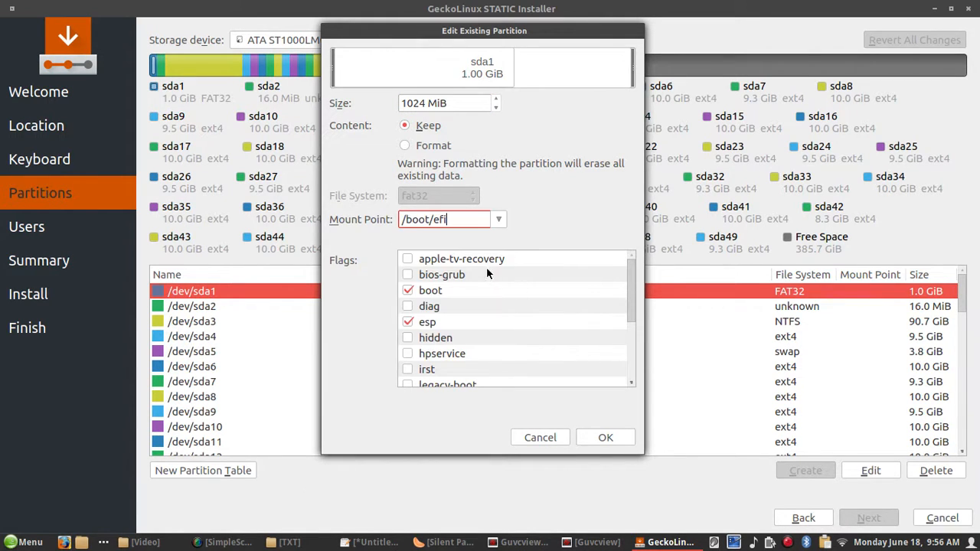
click(619, 438)
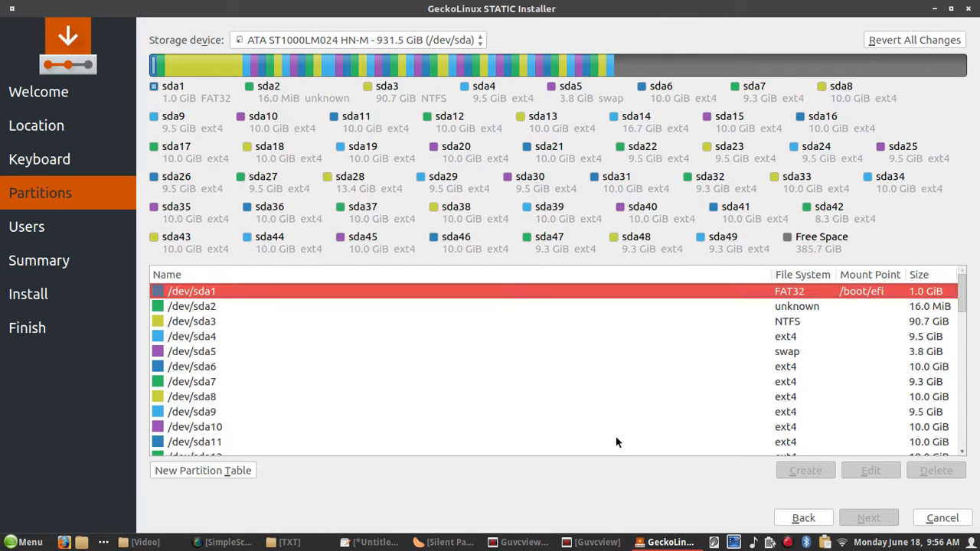
Step: Open the swap partition /dev/sda5 for editing and accept it with its content kept
click(206, 353)
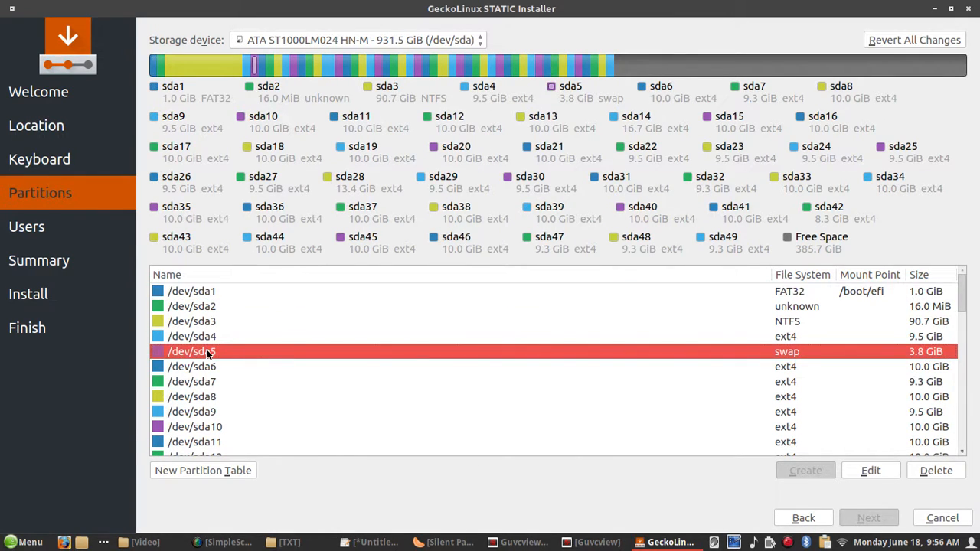
double_click(206, 349)
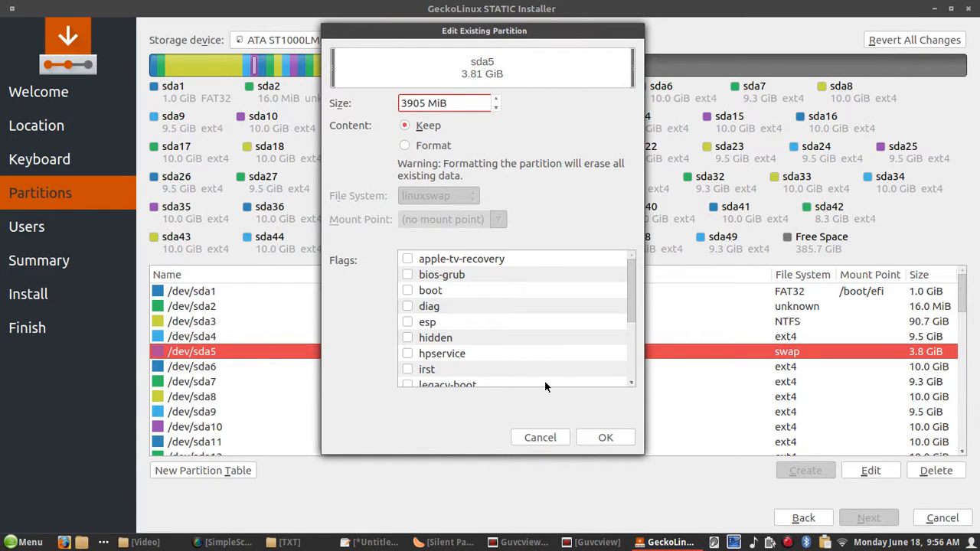
click(605, 439)
Step: Define a new ext4 partition in the free space at the end of the disk, with a size of 10240 MiB and mount point /
scroll(380, 356, down, 2)
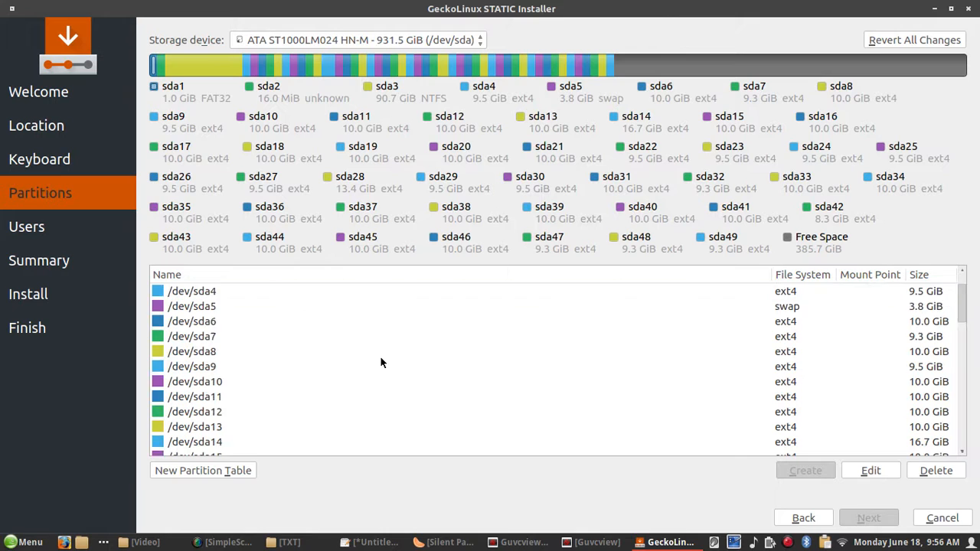
scroll(381, 358, down, 12)
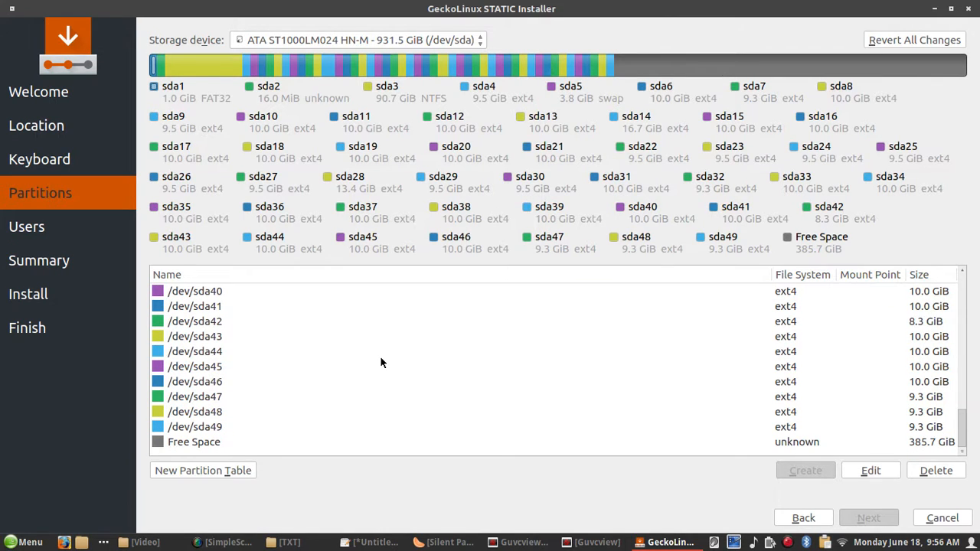
click(205, 448)
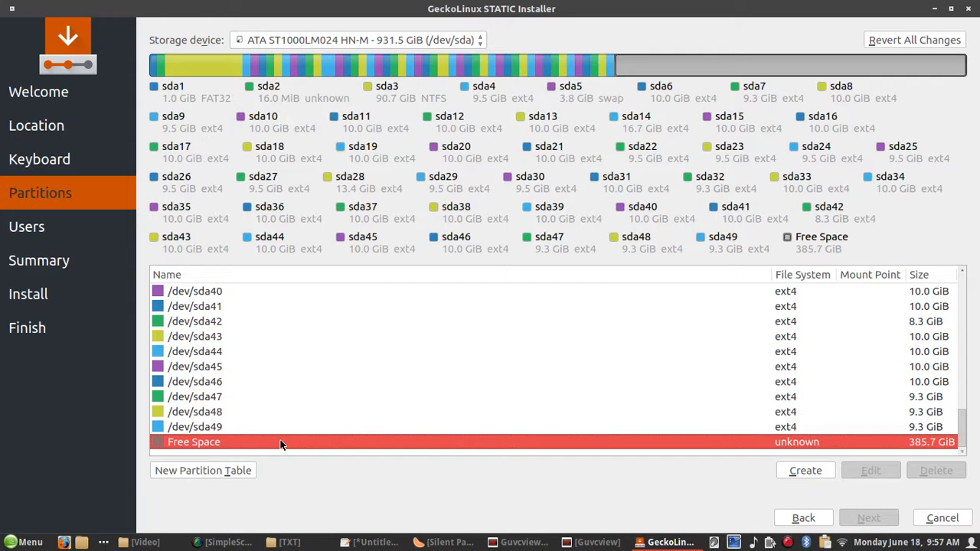
double_click(280, 444)
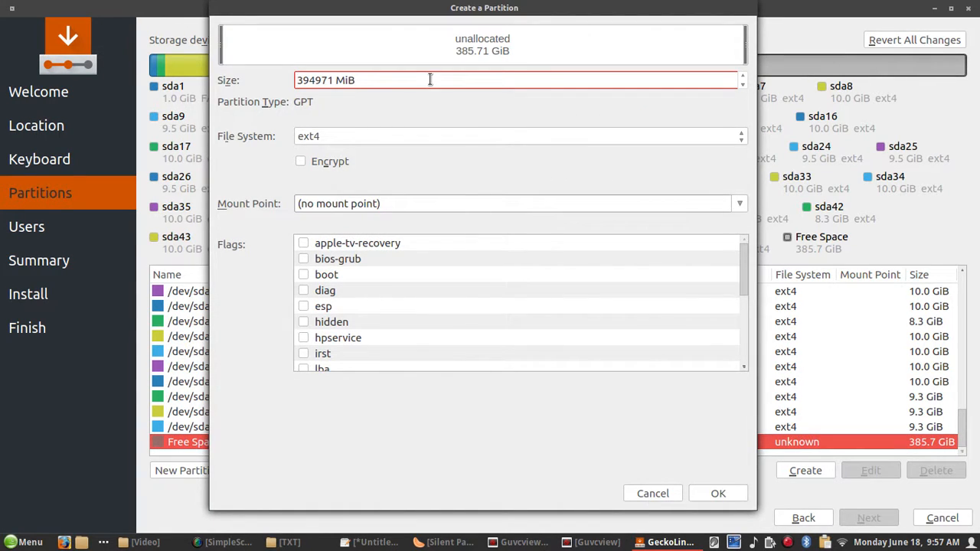
drag(334, 80, 279, 73)
drag(747, 41, 238, 32)
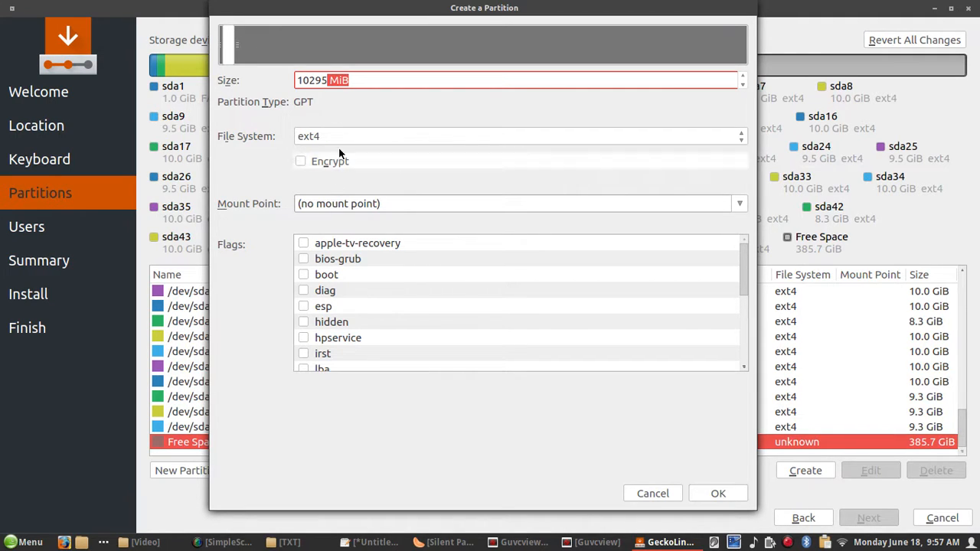
click(554, 74)
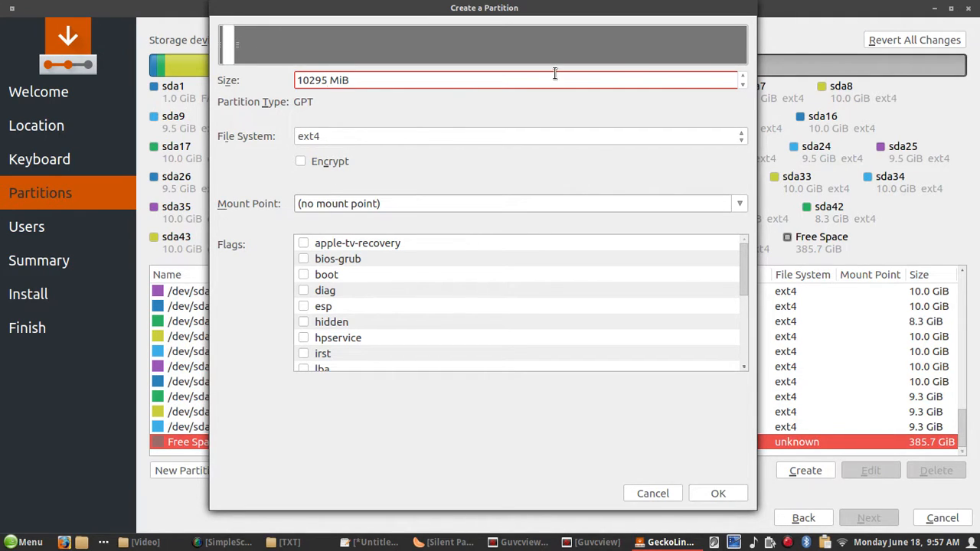
key(BackSpace)
key(BackSpace)
text(40)
click(738, 203)
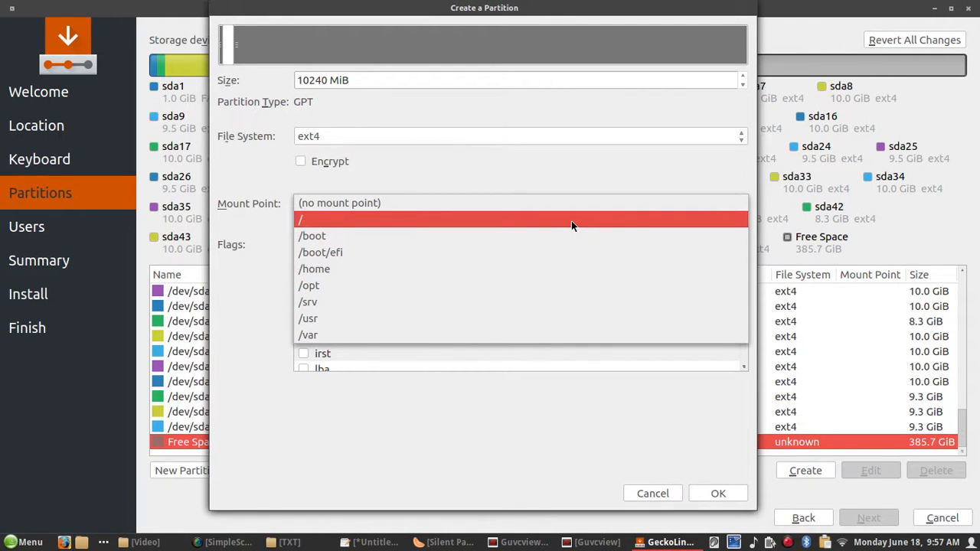
click(571, 221)
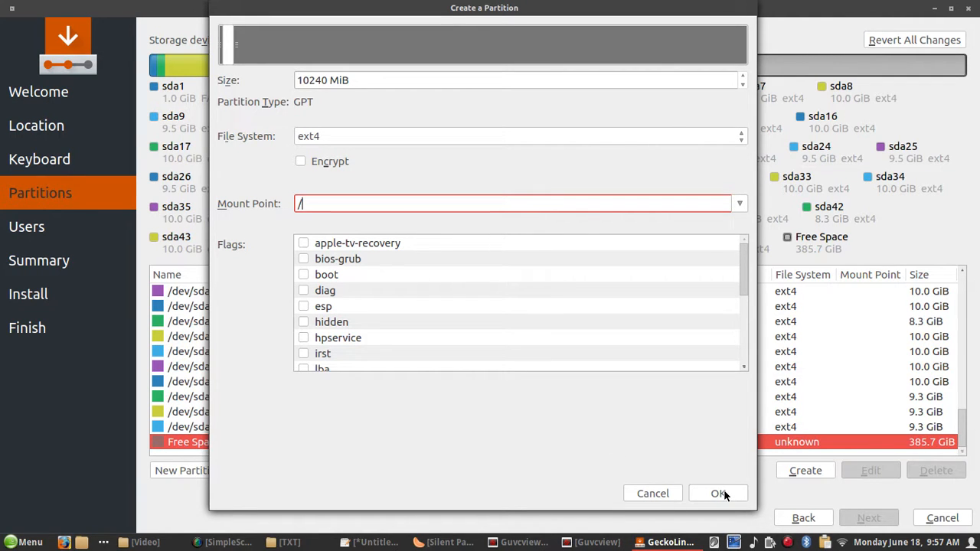
Step: Switch to the music player, lower its volume to 5%, and return to the installer
click(440, 543)
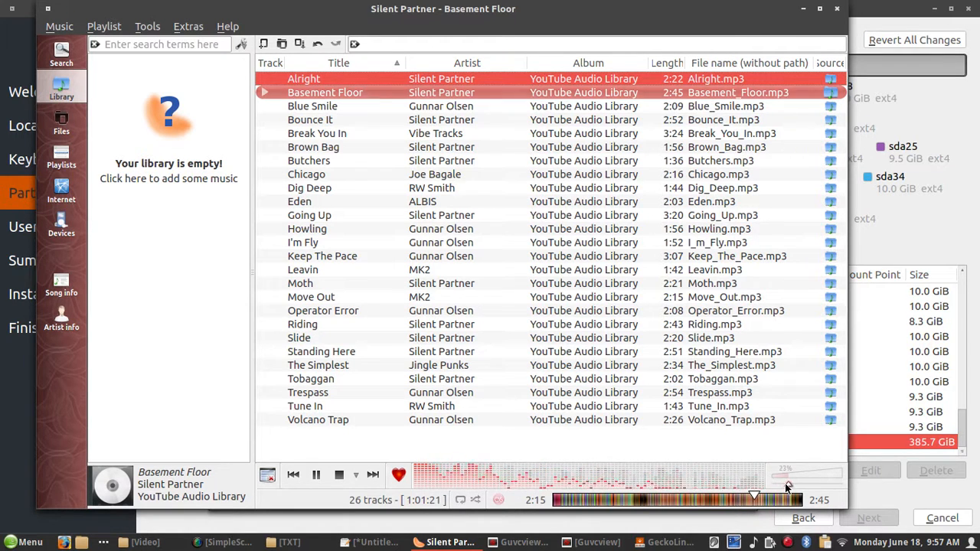
drag(786, 485, 772, 482)
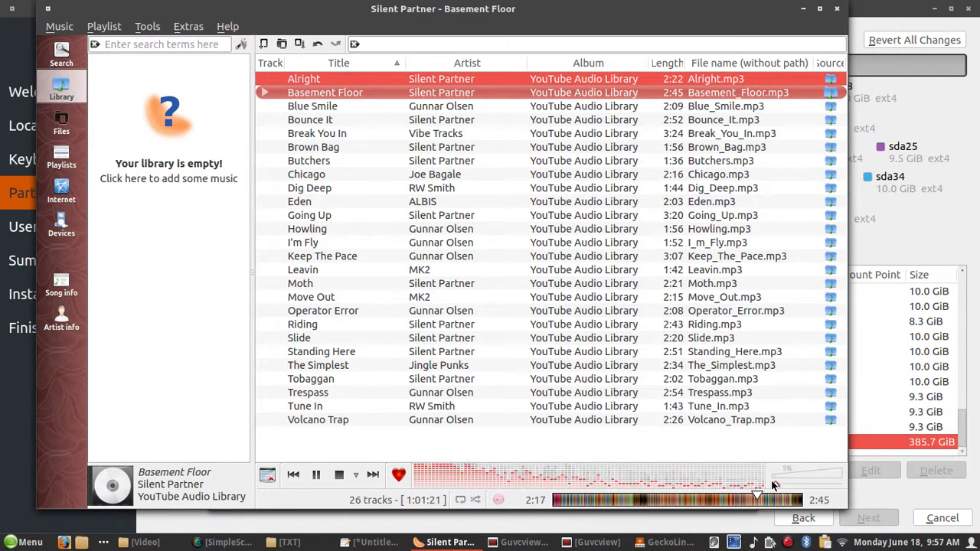
click(803, 9)
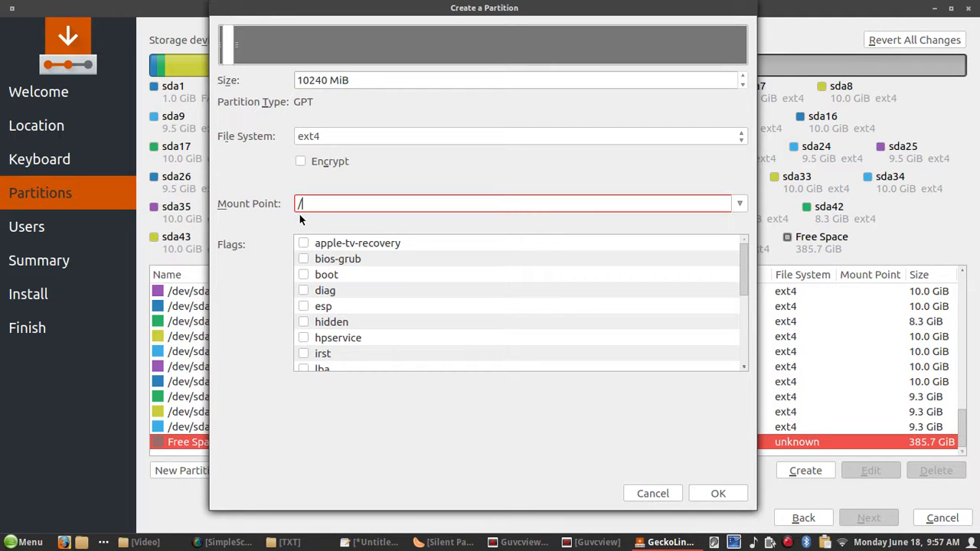
Step: Confirm creation of the root partition, select it for review, and continue to the user account setup
click(709, 491)
scroll(648, 361, down, 1)
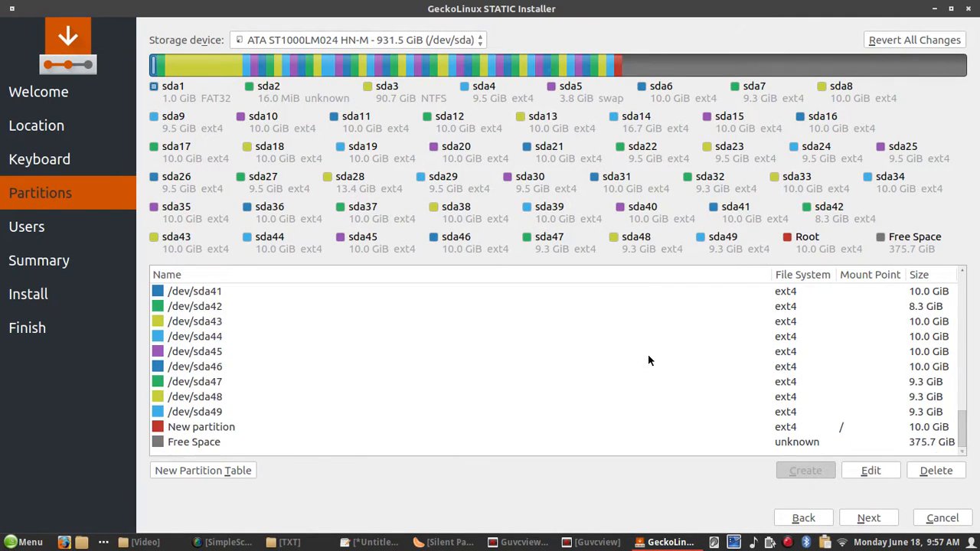
click(243, 428)
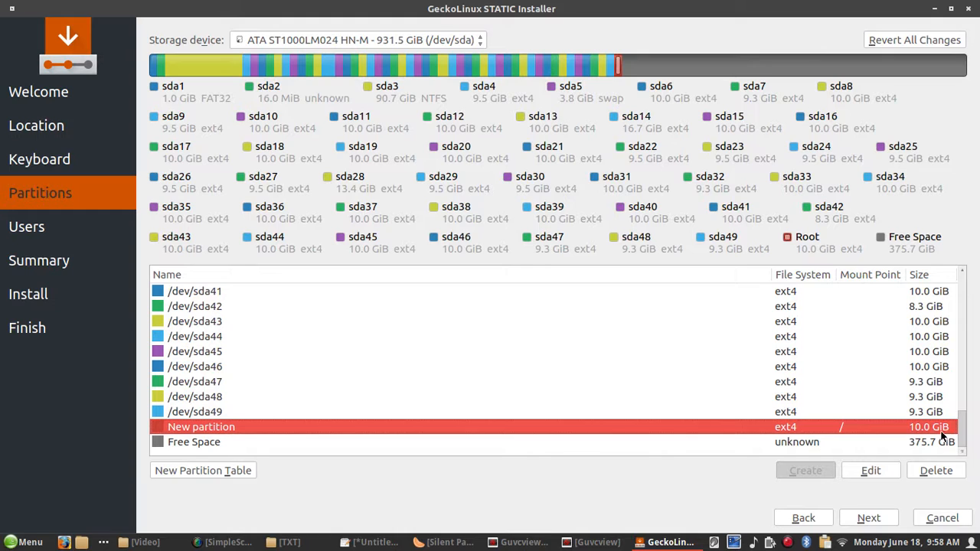
click(871, 519)
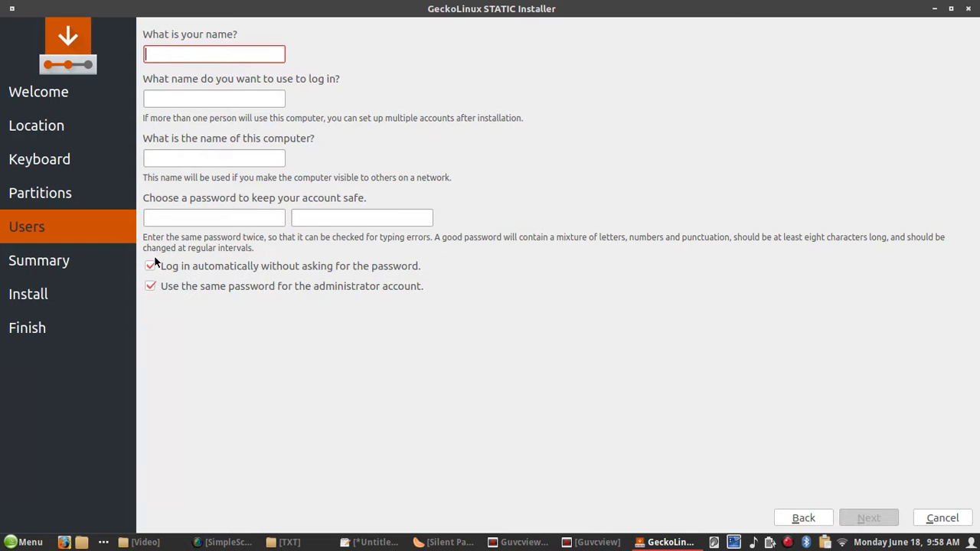
Step: Turn off automatic login for the new user account and pause the screen recording
click(182, 272)
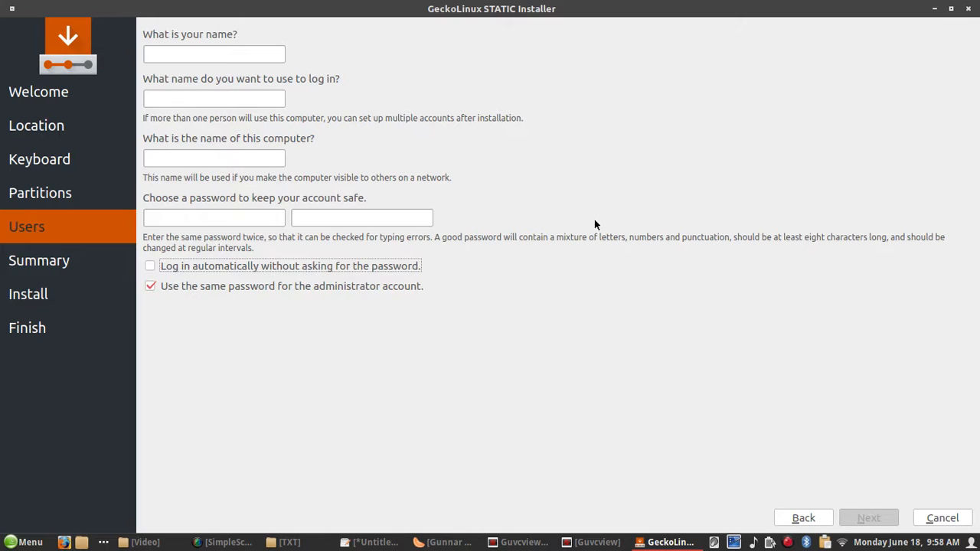
right_click(786, 543)
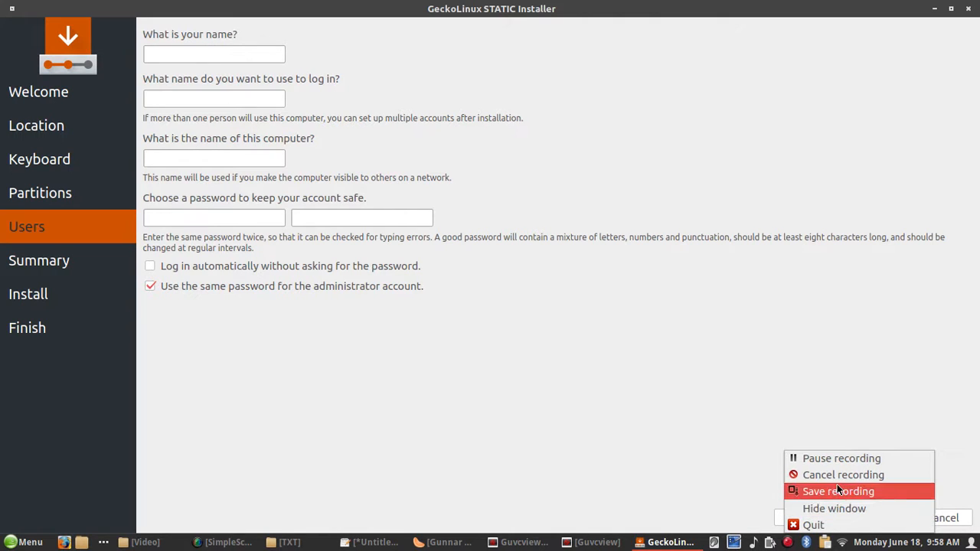
click(841, 459)
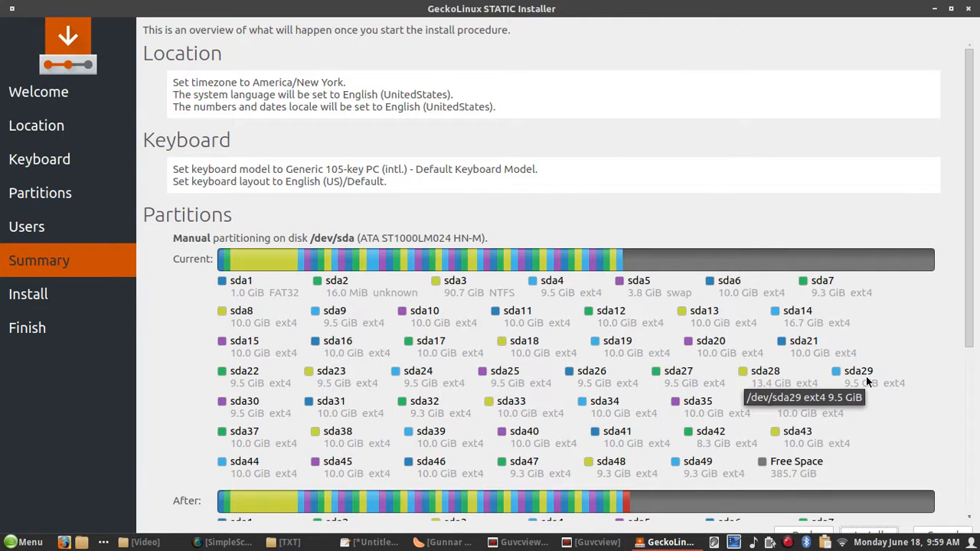
Step: Review the partition changes in the installation summary, then start installing GeckoLinux and confirm the disk changes
scroll(841, 262, down, 3)
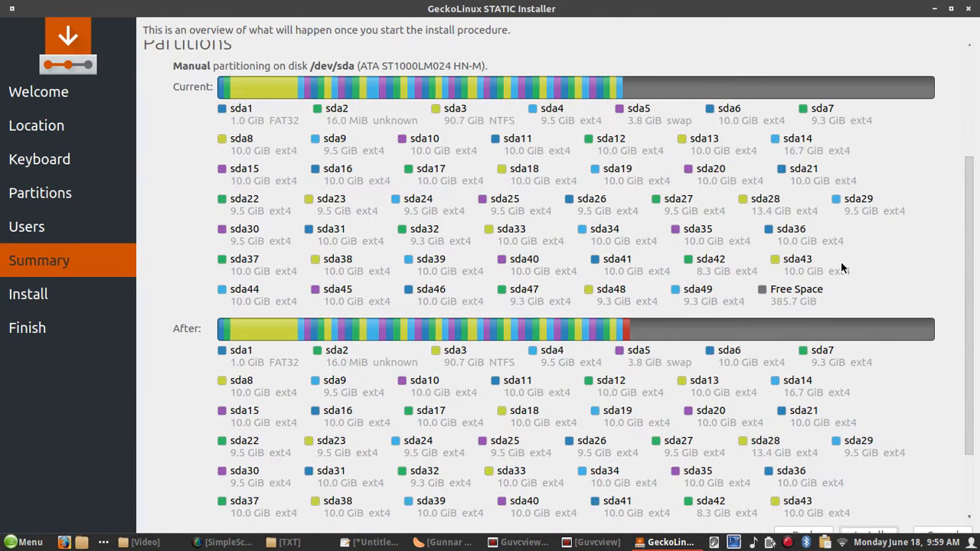
scroll(841, 262, down, 2)
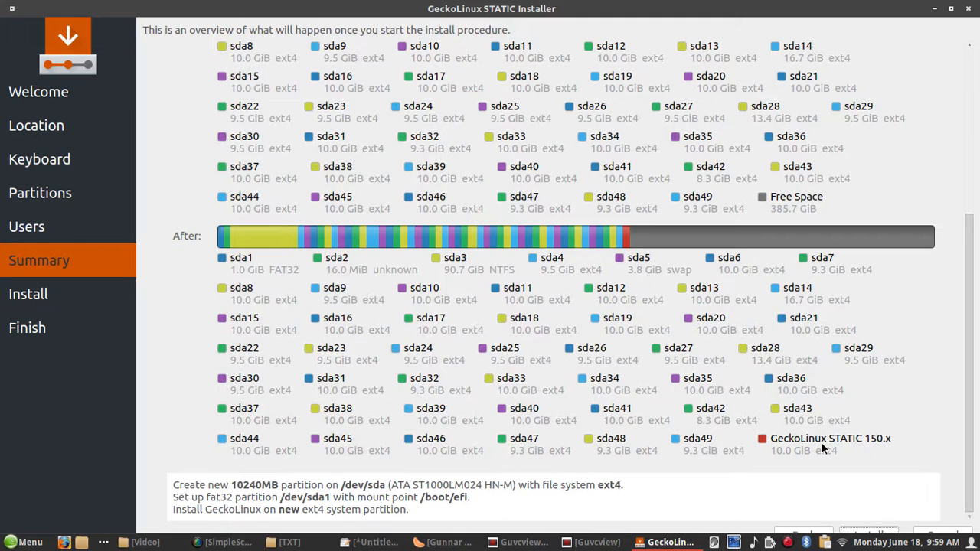
mouse_move(832, 451)
click(954, 7)
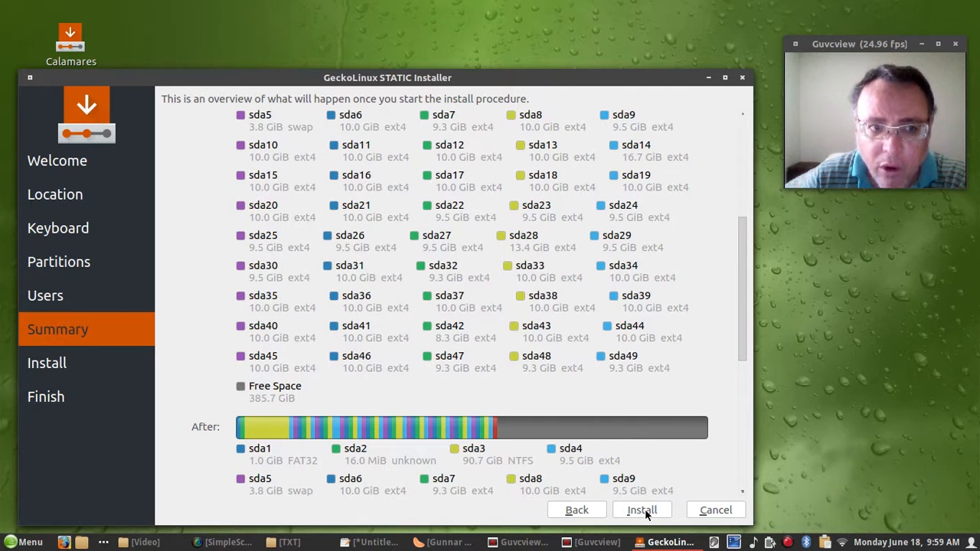
click(643, 511)
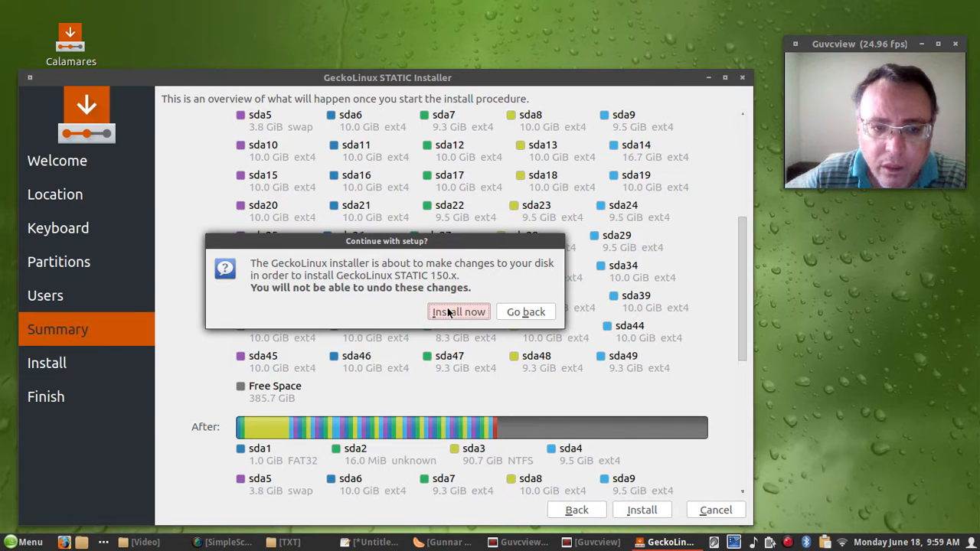
click(450, 313)
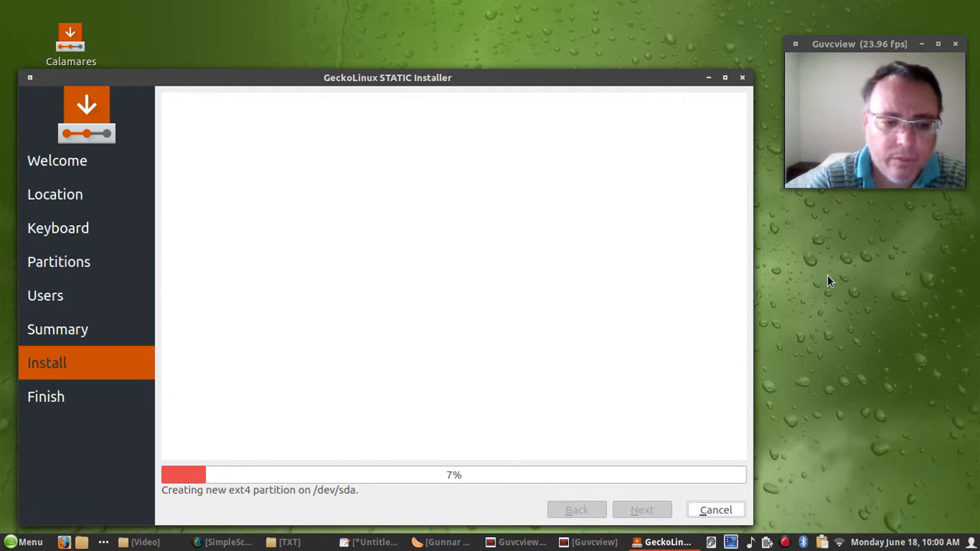
Step: Switch to the Clementine music player, raise its volume to 34%, and minimize it to return to the installer
click(447, 541)
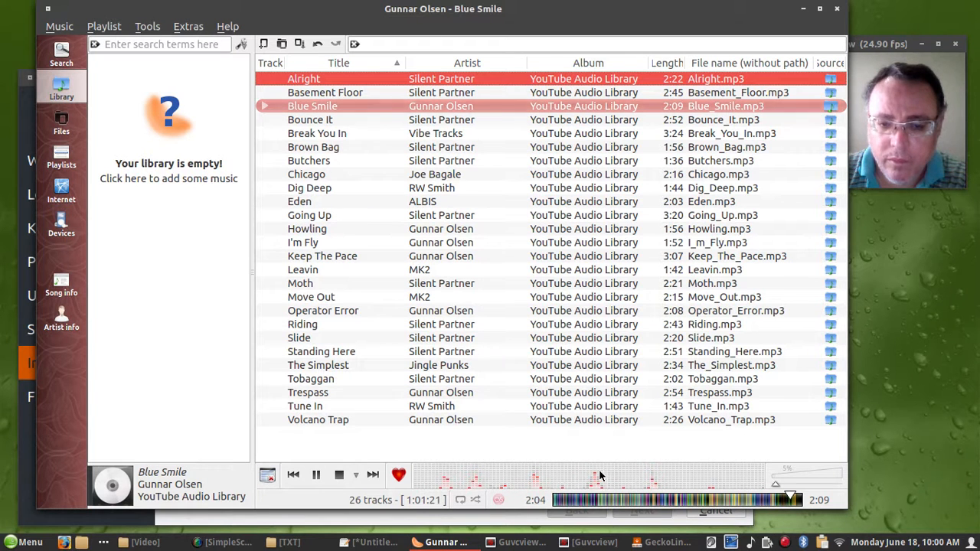
click(797, 487)
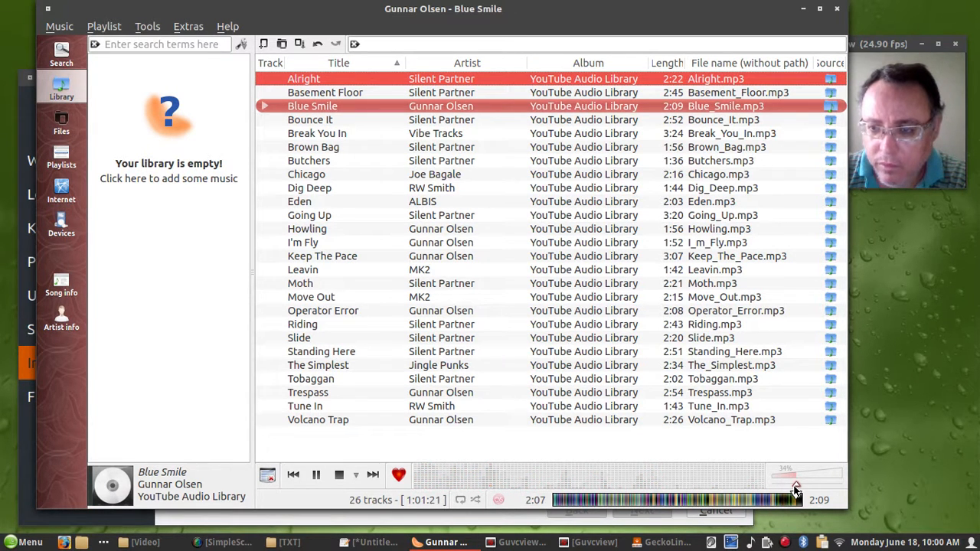
click(806, 11)
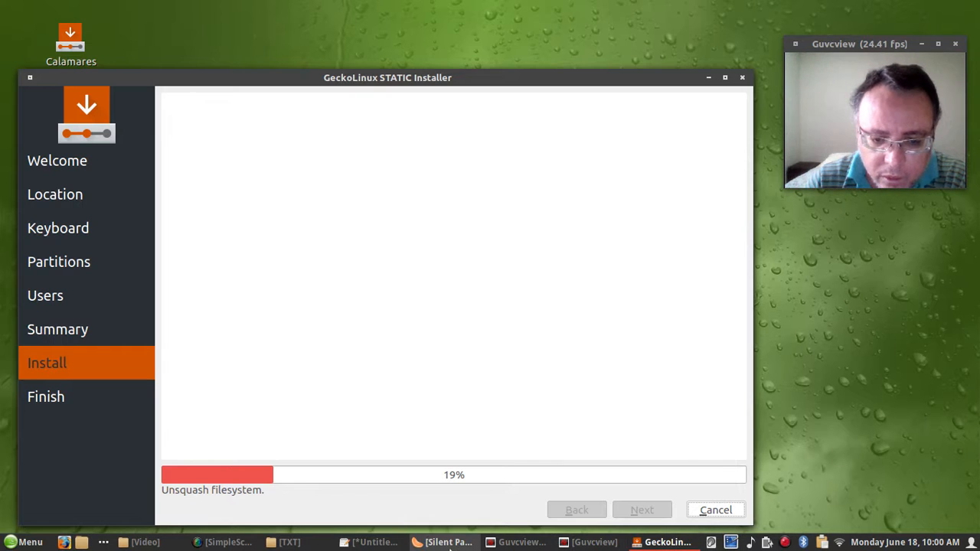
Step: Resume the screen recording during the file system unpacking and pause it again
mouse_move(450, 549)
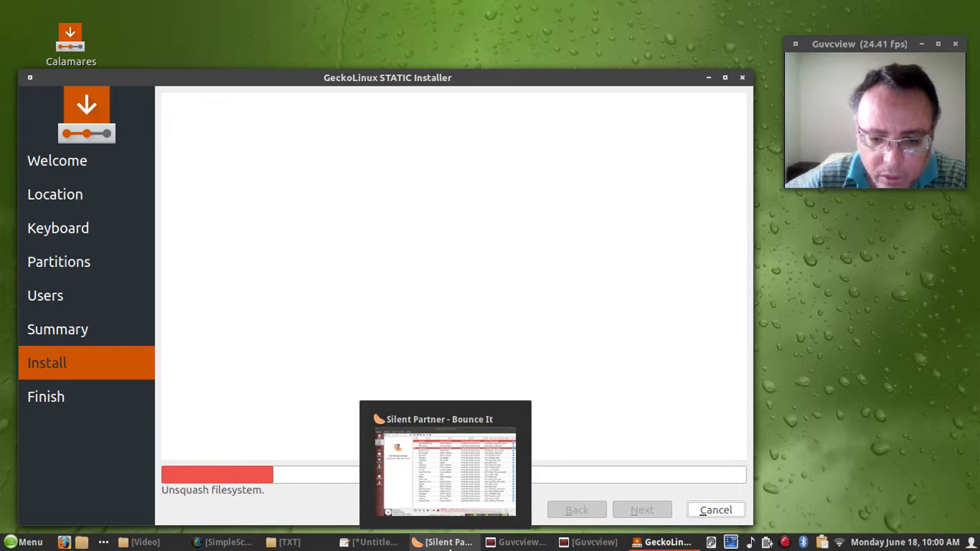
right_click(786, 540)
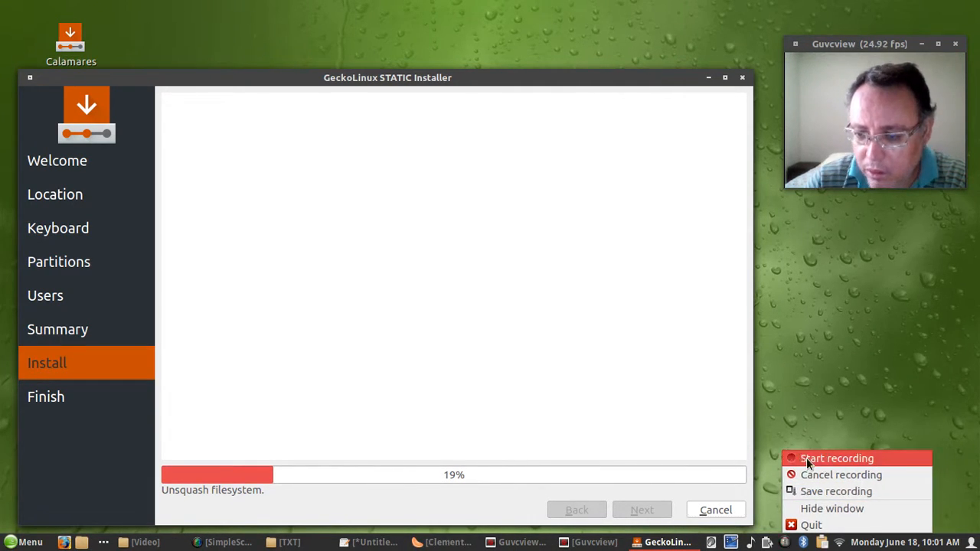
click(806, 458)
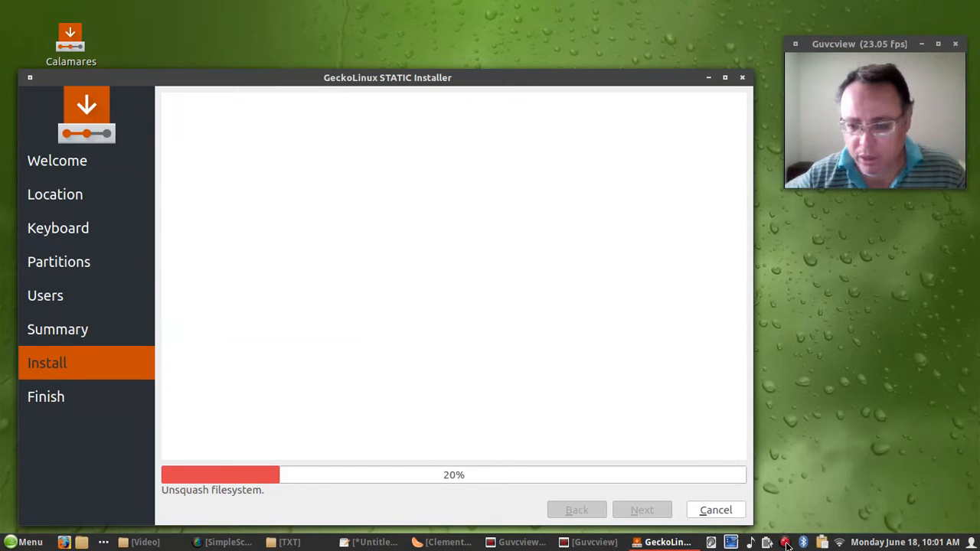
right_click(787, 545)
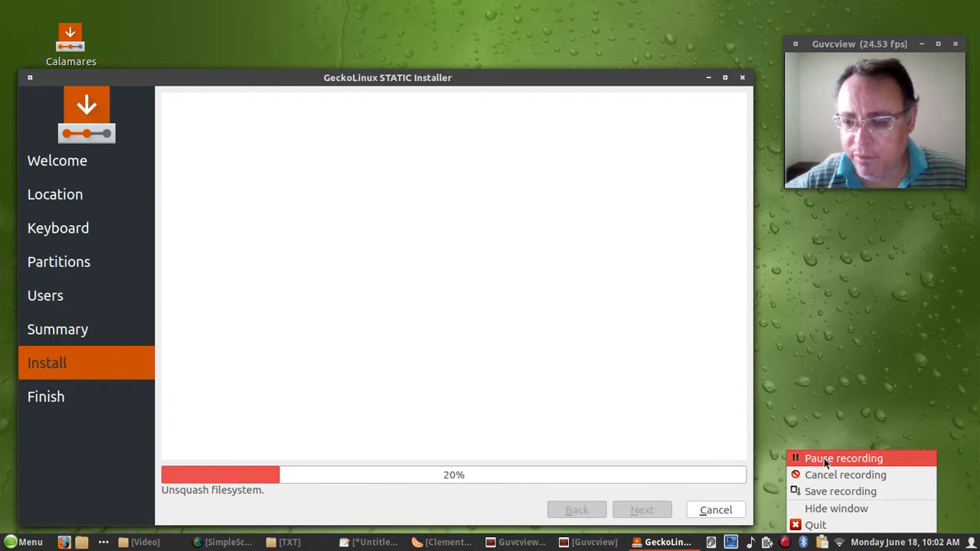
click(824, 458)
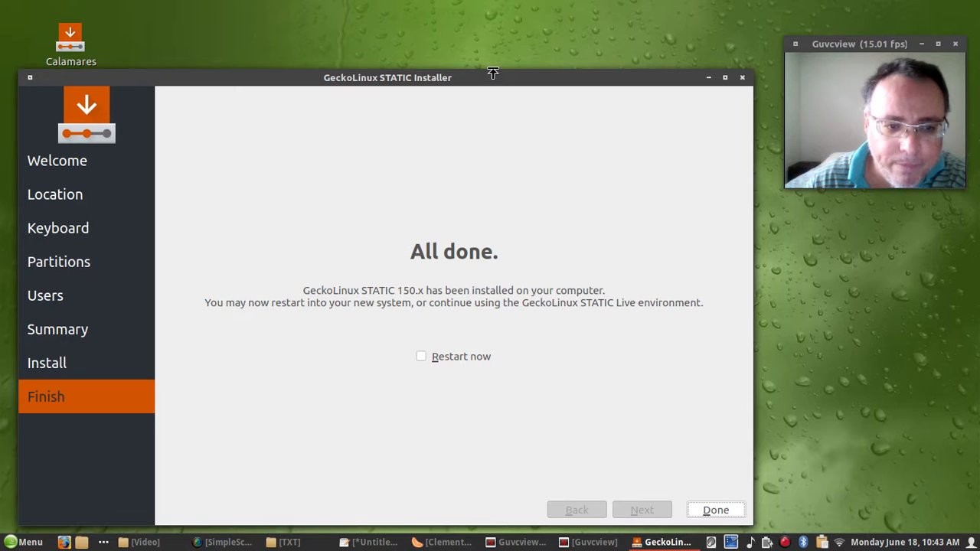
Step: Move the finished installer window slightly higher and close the installer without restarting the computer
drag(518, 79, 531, 47)
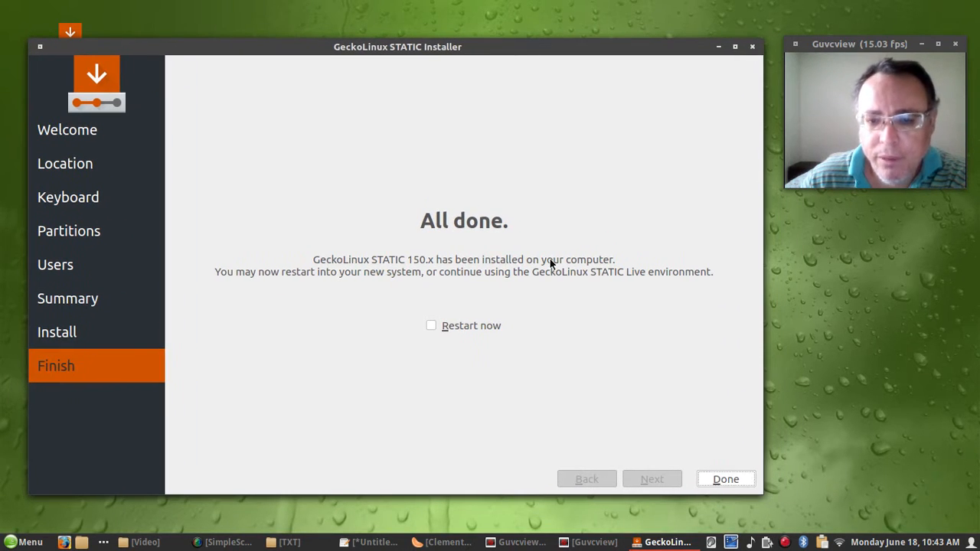
click(724, 478)
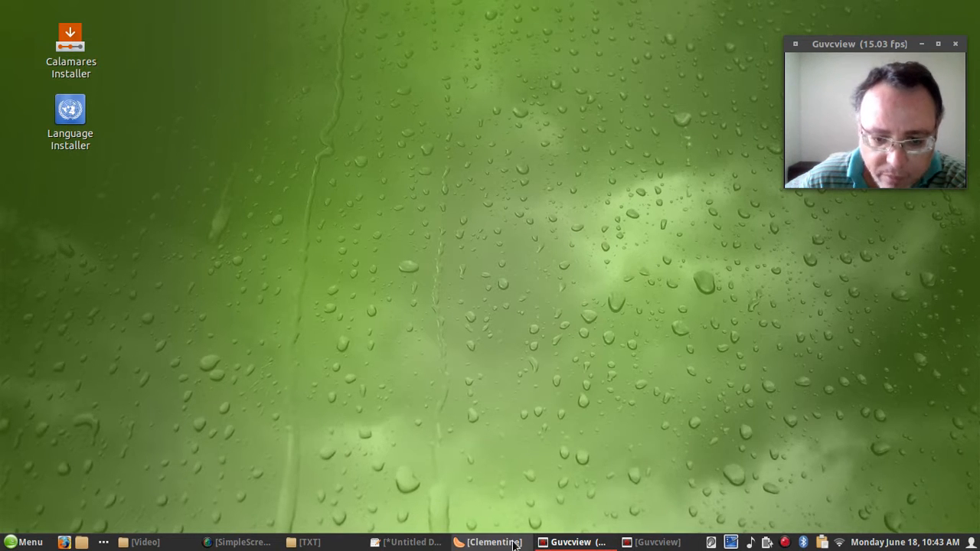
Step: Show the untitled text document with the video notes, reposition the webcam window above it, and minimize the document
click(411, 542)
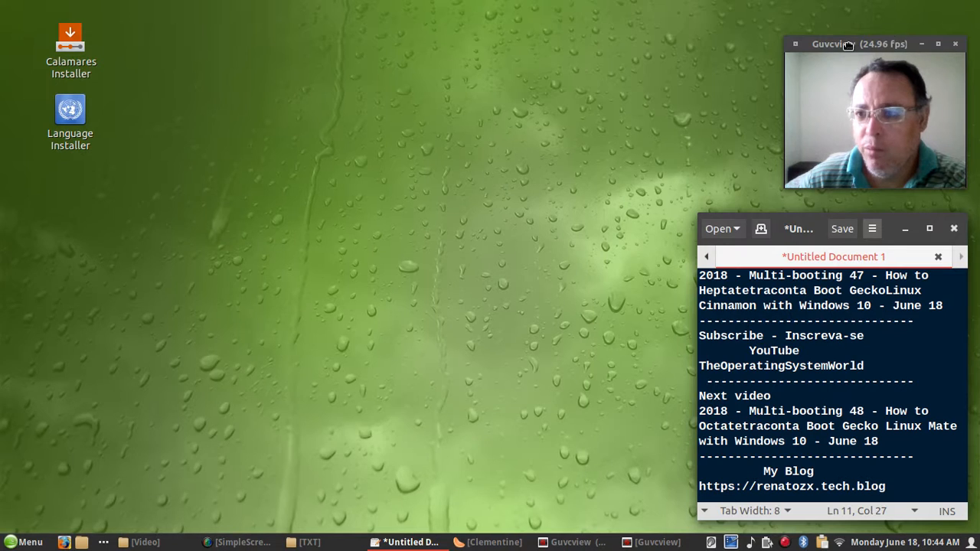
drag(887, 41, 828, 47)
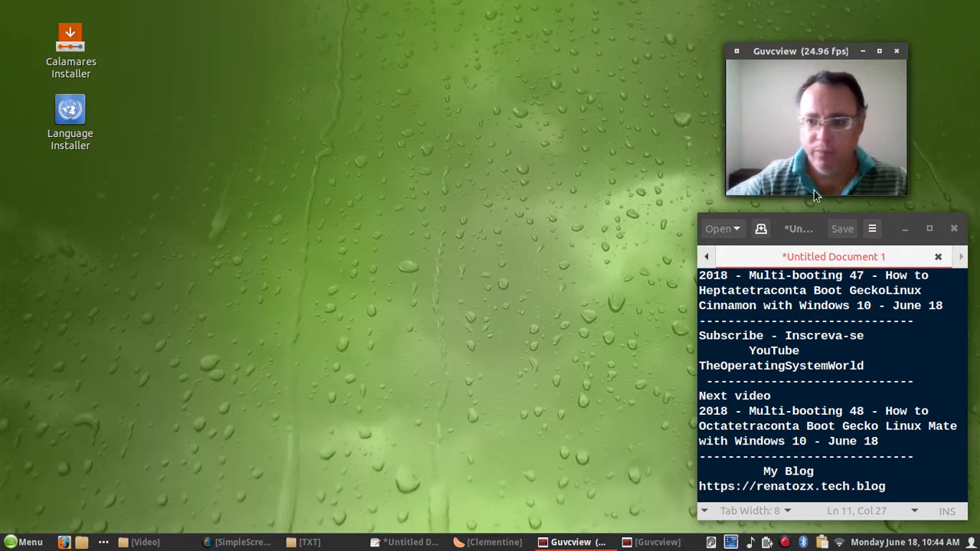
click(898, 230)
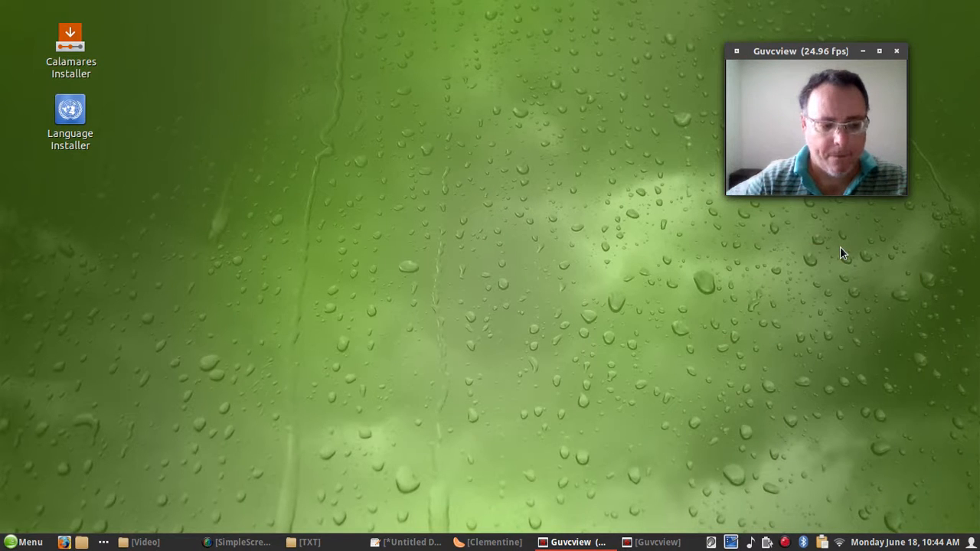